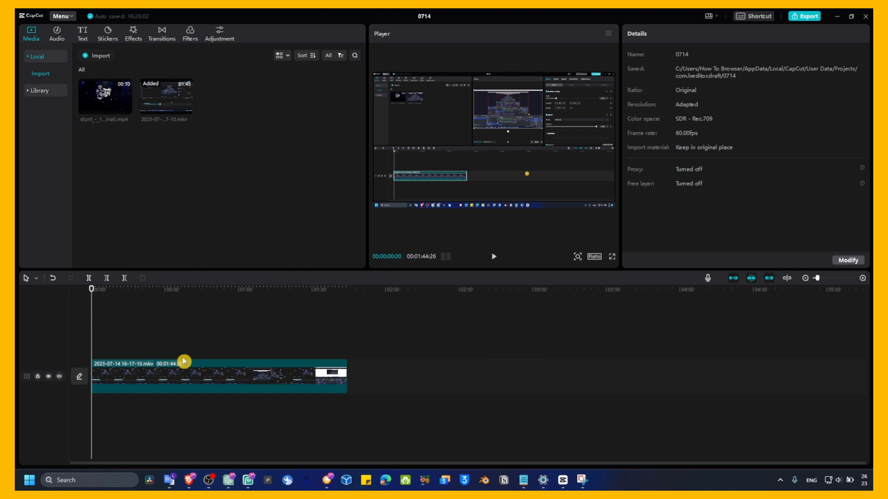
Scrub the playhead along the clip to choose where the zoom should begin.
{"action": "mouse_move", "coordinate": [174, 293]}
{"action": "left_mouse_down"}
{"action": "mouse_move", "coordinate": [125, 293]}
{"action": "mouse_move", "coordinate": [172, 296]}
{"action": "left_mouse_up"}
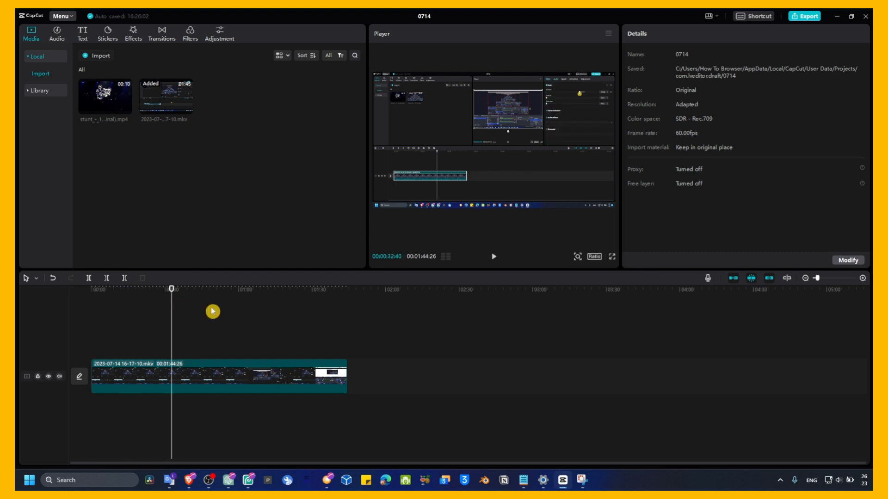
{"action": "left_click", "coordinate": [242, 291]}
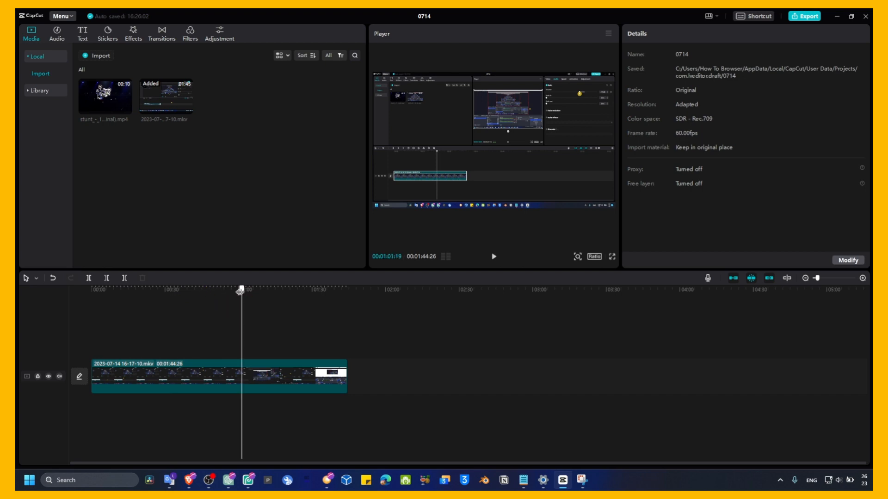
{"action": "left_click", "coordinate": [187, 292]}
{"action": "left_click", "coordinate": [209, 480]}
{"action": "left_click", "coordinate": [209, 480]}
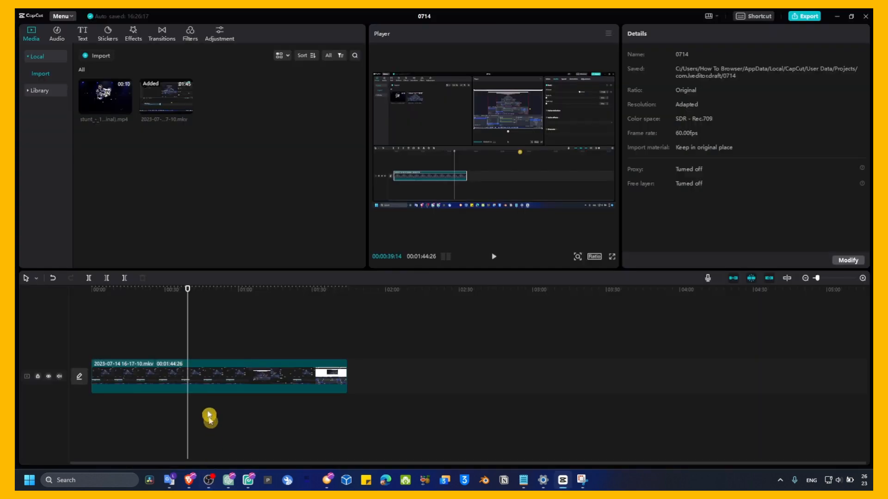
{"action": "left_click", "coordinate": [213, 292]}
{"action": "left_click_drag", "start_coordinate": [226, 293], "coordinate": [121, 301]}
{"action": "left_click", "coordinate": [167, 291]}
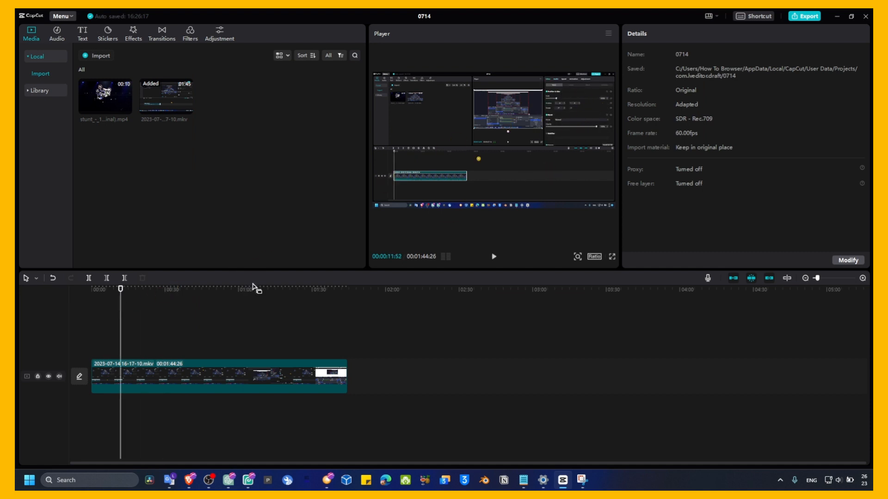
{"action": "mouse_move", "coordinate": [142, 301]}
{"action": "left_mouse_down"}
{"action": "mouse_move", "coordinate": [159, 302]}
{"action": "mouse_move", "coordinate": [115, 306]}
{"action": "mouse_move", "coordinate": [131, 306]}
{"action": "left_mouse_up"}
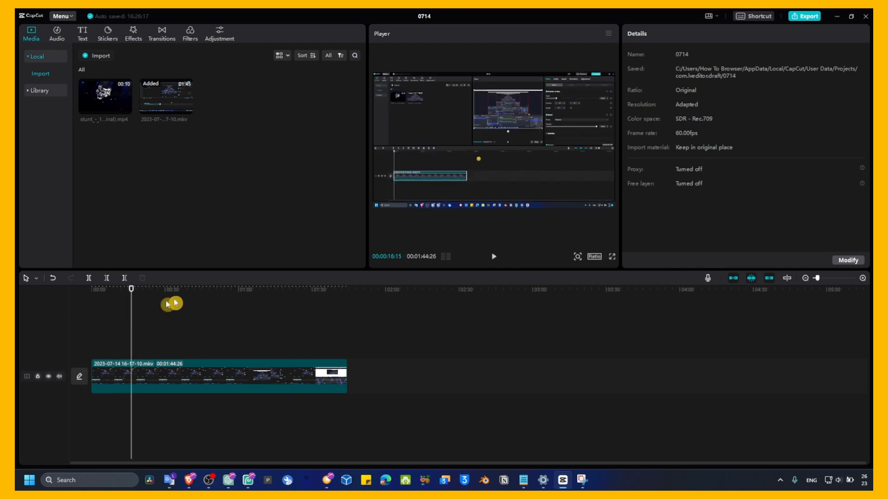
Select the clip and add Scale and Position keyframes at the current playhead position.
{"action": "left_click", "coordinate": [203, 363]}
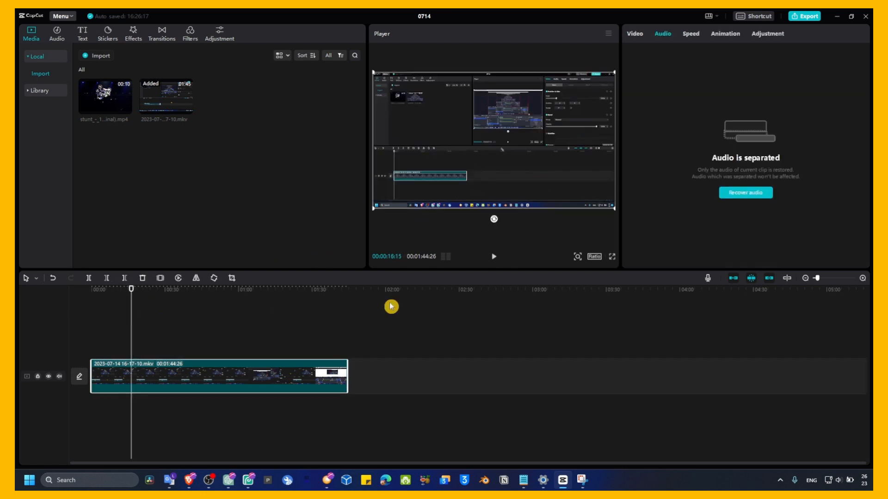
{"action": "left_click", "coordinate": [635, 34]}
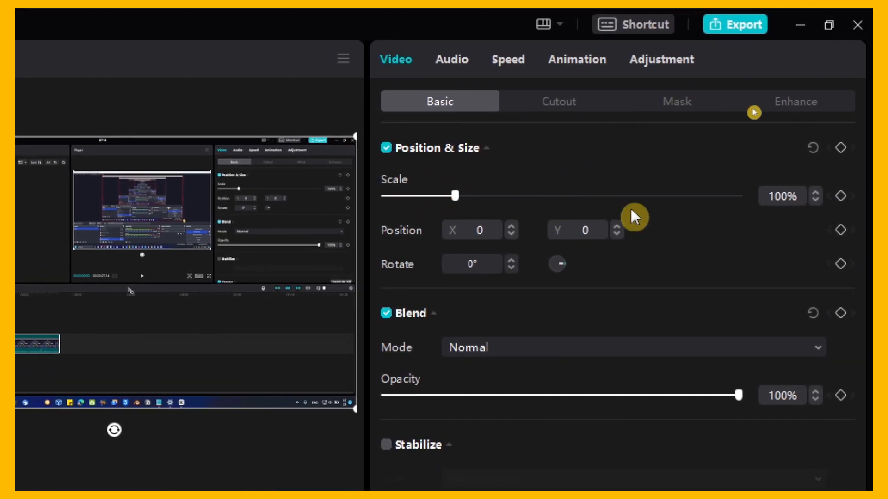
{"action": "left_click", "coordinate": [842, 196]}
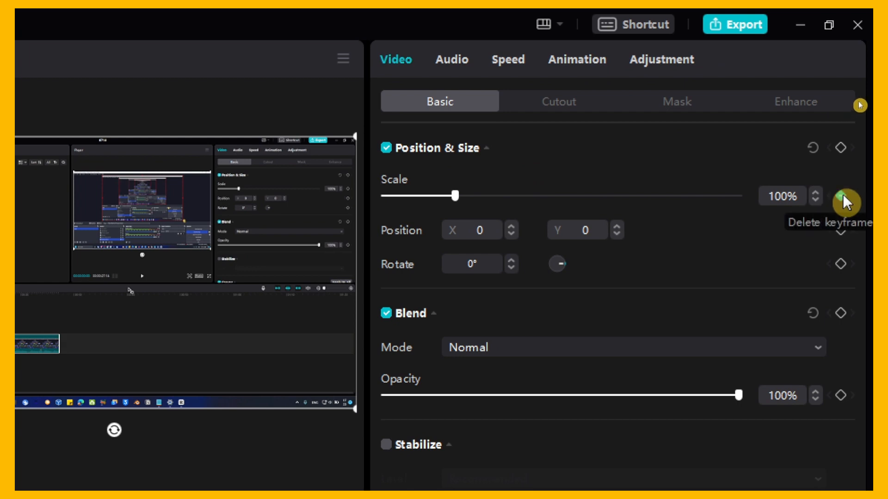
{"action": "left_click", "coordinate": [842, 230]}
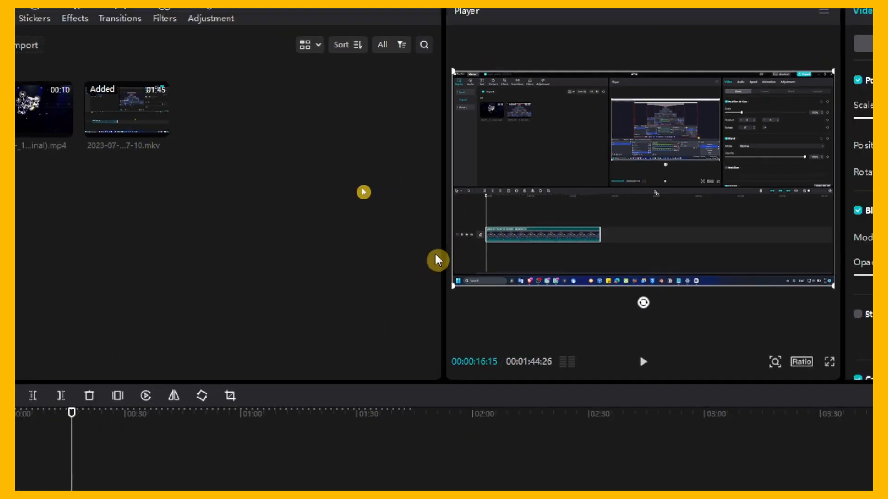
Move the playhead slightly later and zoom the frame to 264% scale at position X 39, Y 1420, framing the audio mixer.
{"action": "left_click_drag", "start_coordinate": [72, 421], "coordinate": [85, 423]}
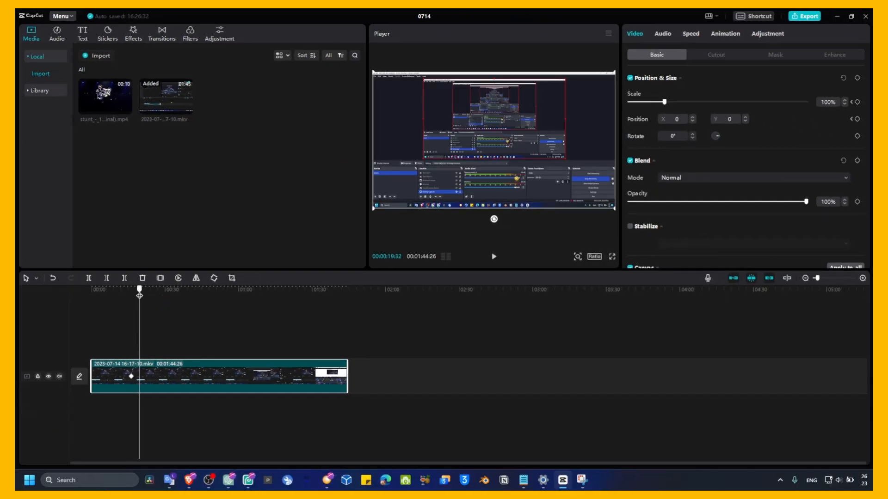
{"action": "left_click_drag", "start_coordinate": [140, 295], "coordinate": [142, 296]}
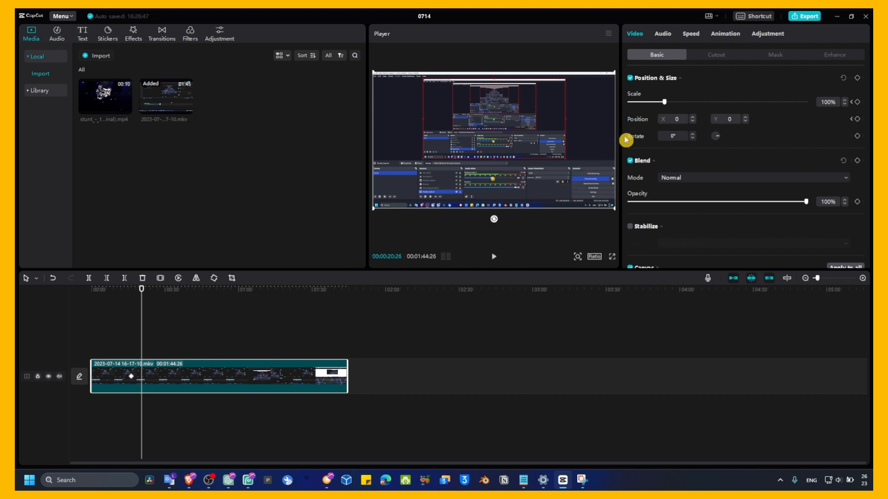
{"action": "left_click_drag", "start_coordinate": [666, 106], "coordinate": [711, 103]}
{"action": "left_click_drag", "start_coordinate": [494, 142], "coordinate": [494, 73]}
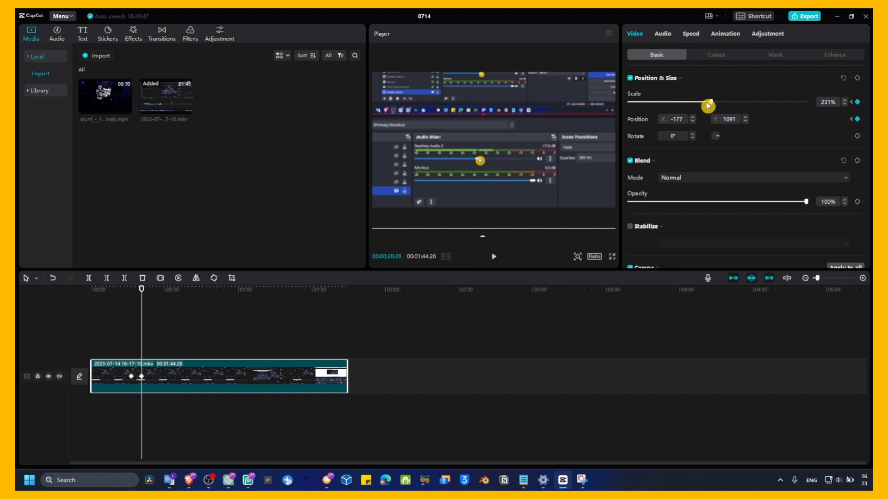
{"action": "left_click_drag", "start_coordinate": [707, 106], "coordinate": [723, 102]}
{"action": "left_click_drag", "start_coordinate": [540, 143], "coordinate": [550, 125]}
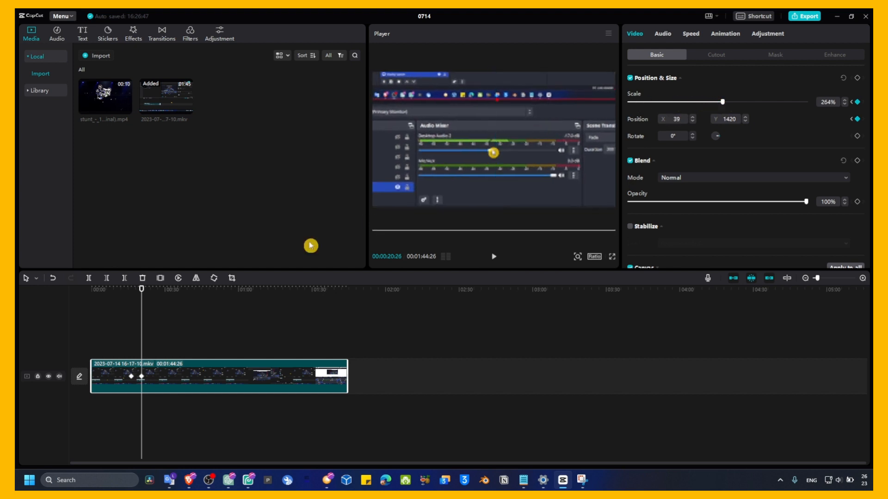
Play the clip from just before the keyframes to preview the zoom.
{"action": "left_click_drag", "start_coordinate": [136, 292], "coordinate": [127, 298]}
{"action": "key", "text": "space"}
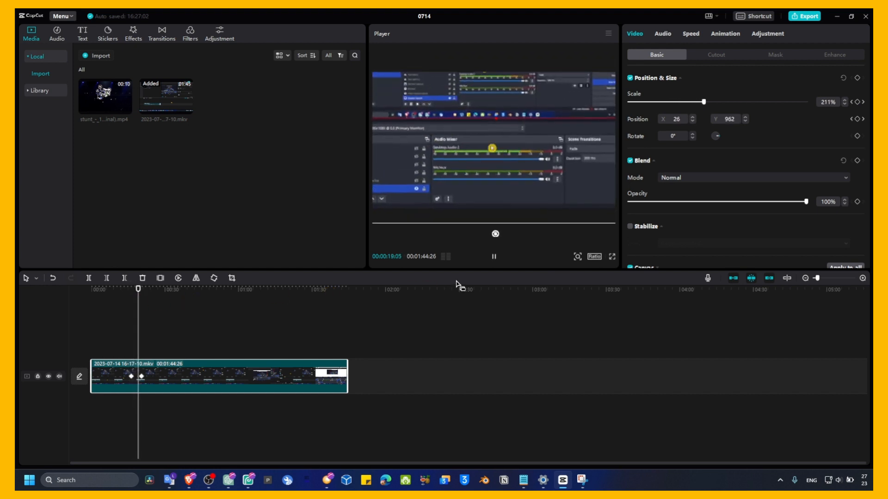
{"action": "left_click", "coordinate": [370, 323]}
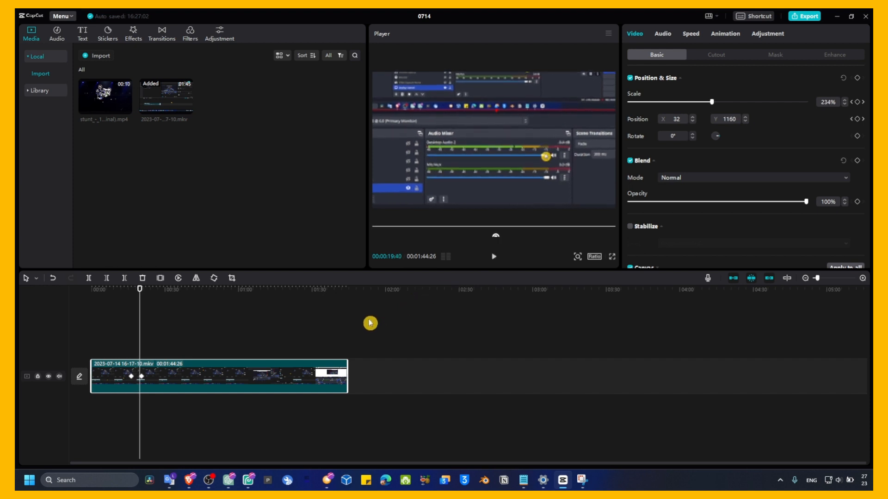
Show the clip's keyframe animation lanes for Position & Size.
{"action": "right_click", "coordinate": [221, 380]}
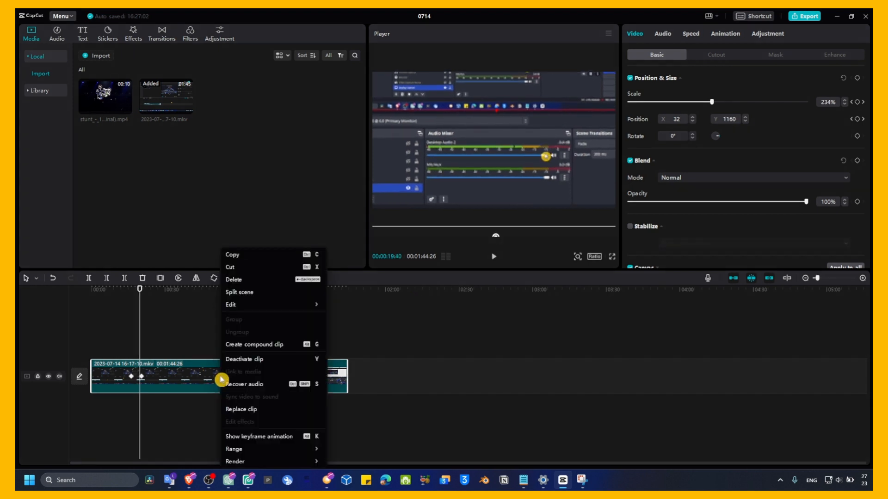
{"action": "left_click", "coordinate": [208, 377]}
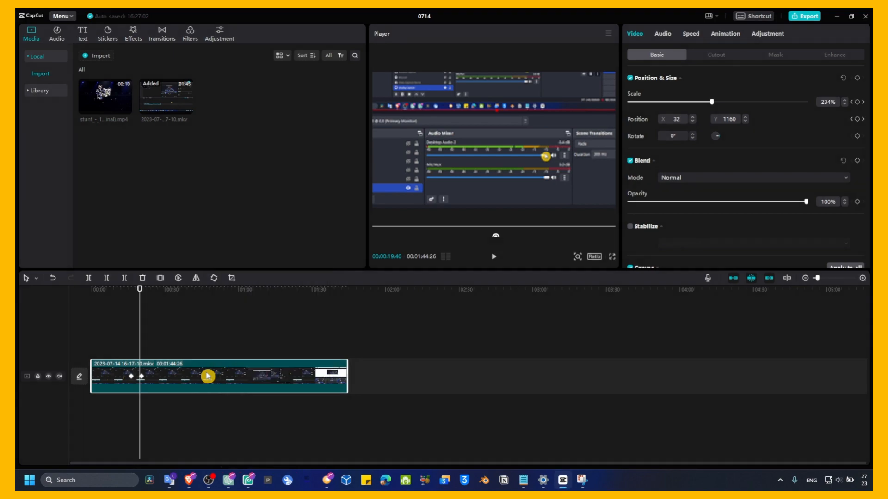
{"action": "right_click", "coordinate": [206, 376]}
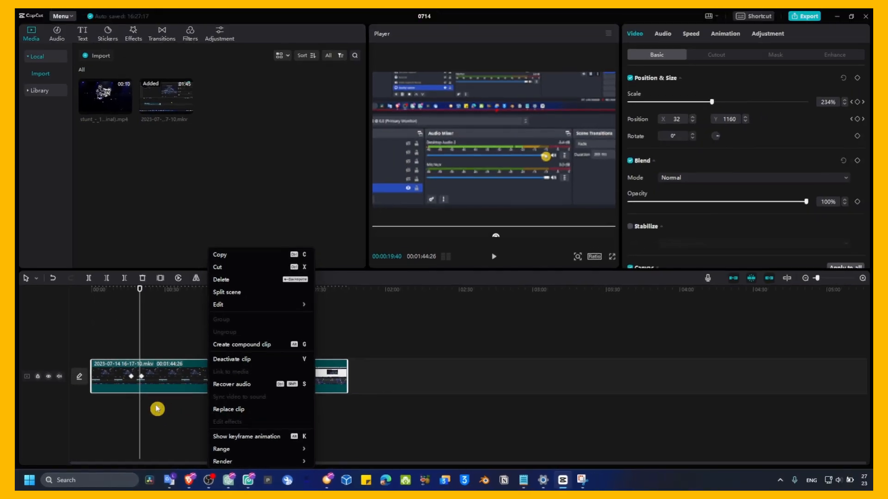
{"action": "left_click", "coordinate": [213, 260]}
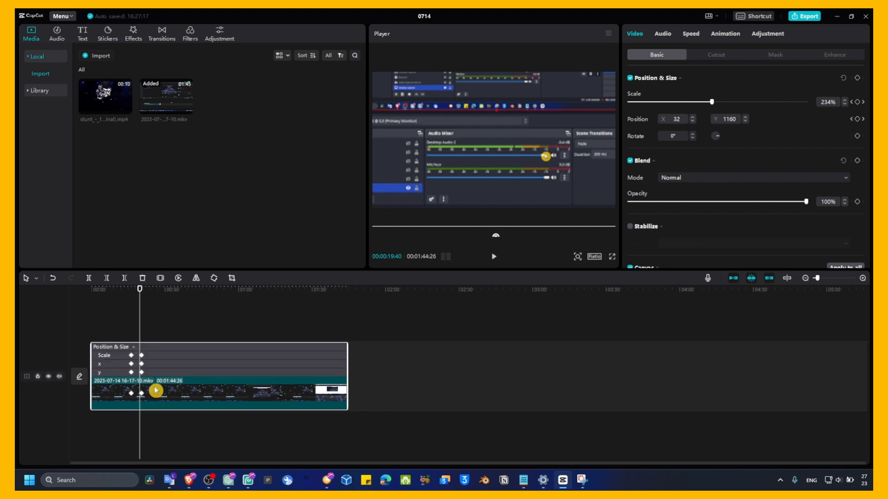
Drag the keyframes in the Scale lane and preview the zoom from just before them.
{"action": "left_click", "coordinate": [147, 354]}
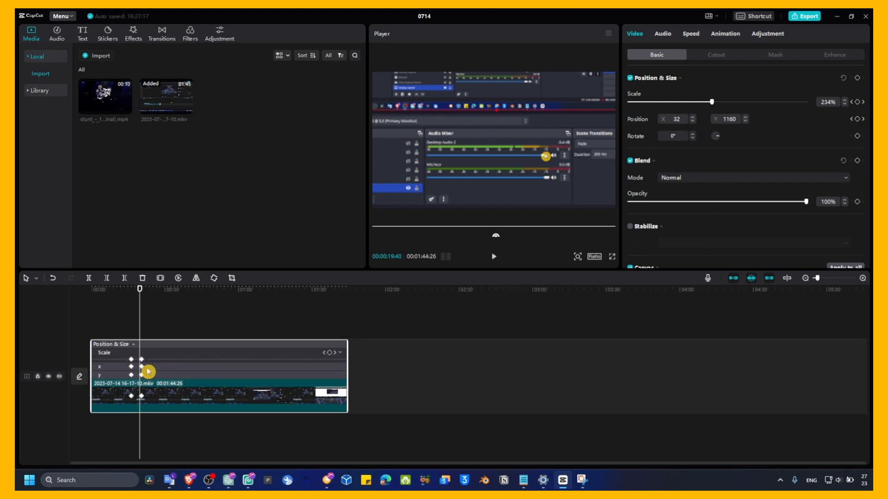
{"action": "left_click_drag", "start_coordinate": [143, 358], "coordinate": [137, 373]}
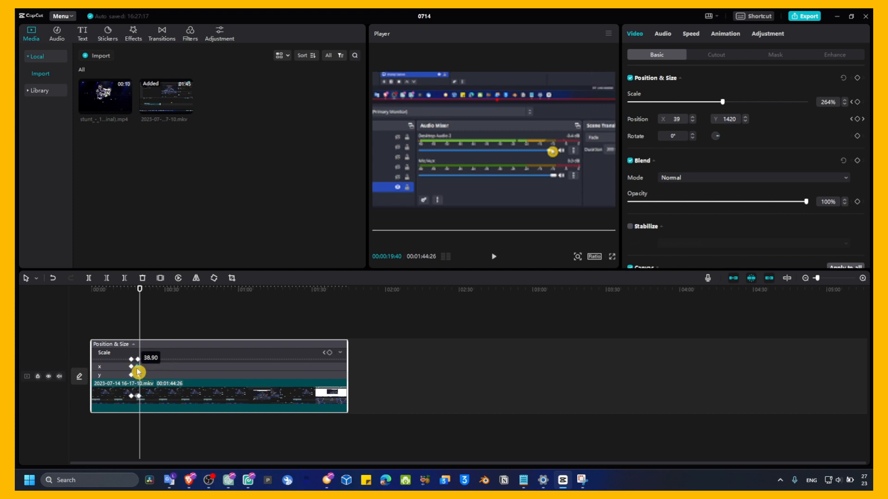
{"action": "left_click", "coordinate": [127, 306]}
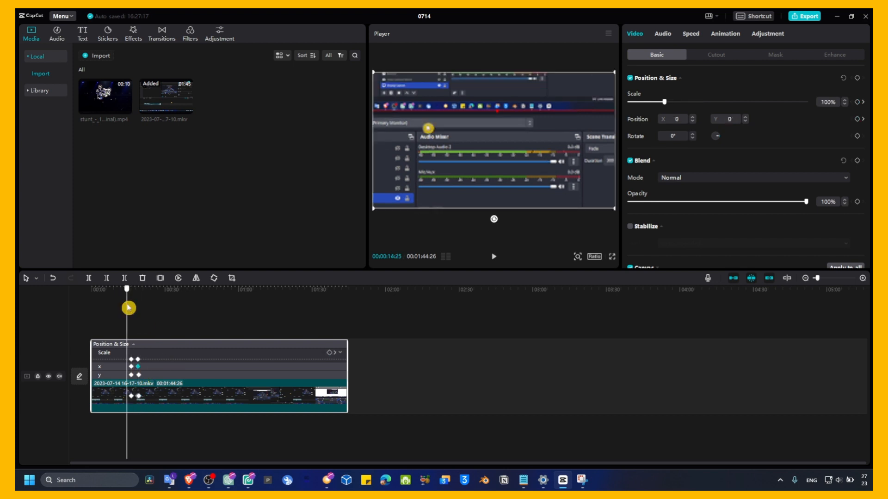
{"action": "left_click", "coordinate": [494, 256]}
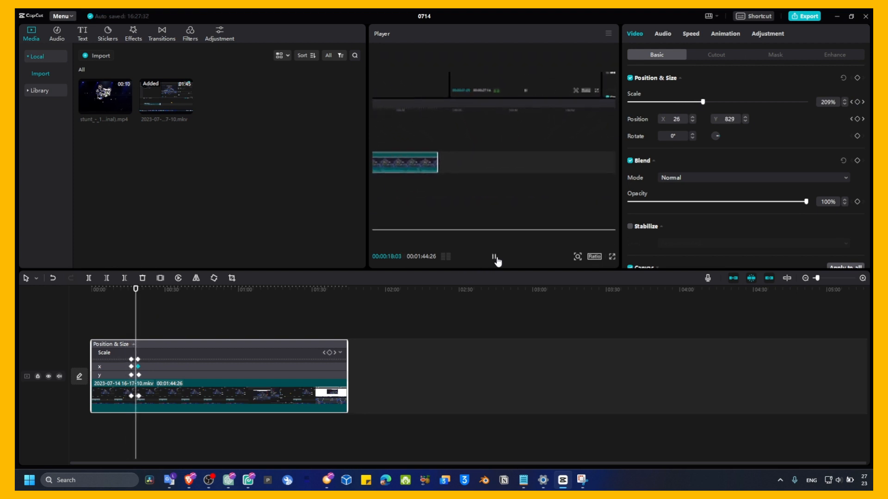
{"action": "left_click", "coordinate": [494, 257]}
{"action": "left_click", "coordinate": [157, 346]}
Zoom the timeline in around the keyframes and replay the zoom transition to review its timing.
{"action": "scroll", "coordinate": [157, 346], "scroll_direction": "up", "scroll_amount": 5}
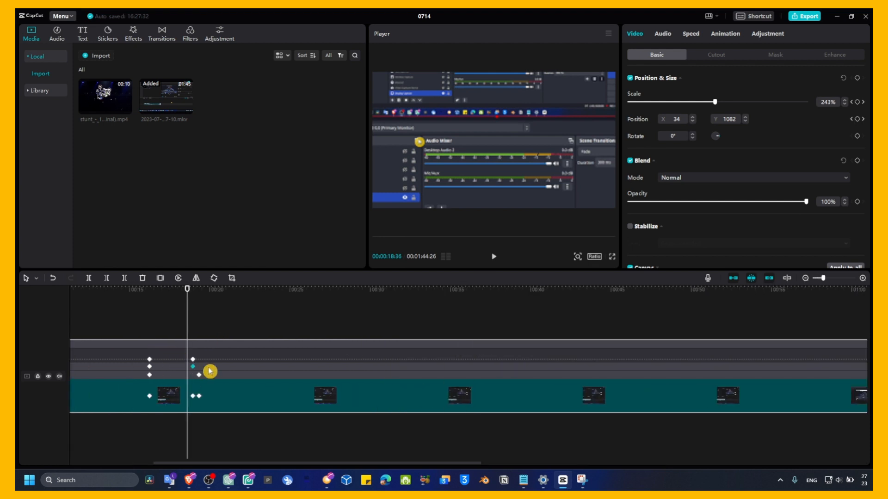
{"action": "scroll", "coordinate": [193, 376], "scroll_direction": "up", "scroll_amount": 1}
{"action": "scroll", "coordinate": [193, 378], "scroll_direction": "down", "scroll_amount": 1}
{"action": "scroll", "coordinate": [196, 383], "scroll_direction": "left", "scroll_amount": 4}
{"action": "left_click_drag", "start_coordinate": [396, 360], "coordinate": [373, 375]}
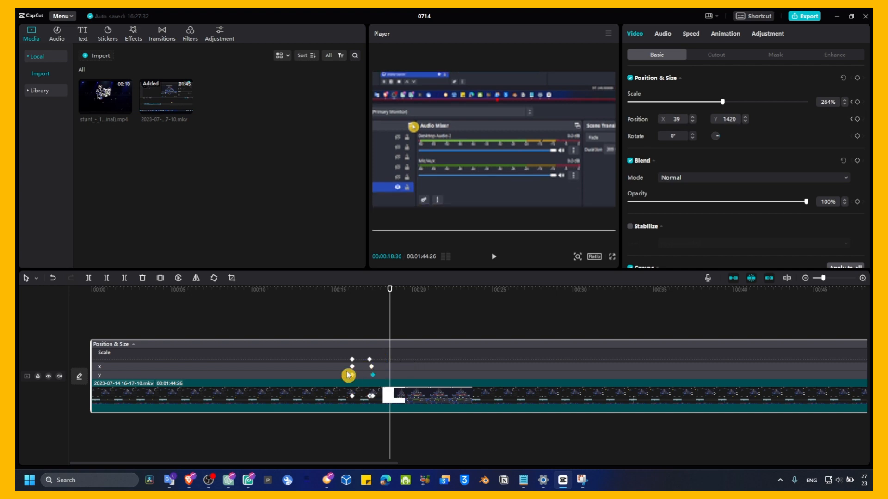
{"action": "double_click", "coordinate": [474, 360]}
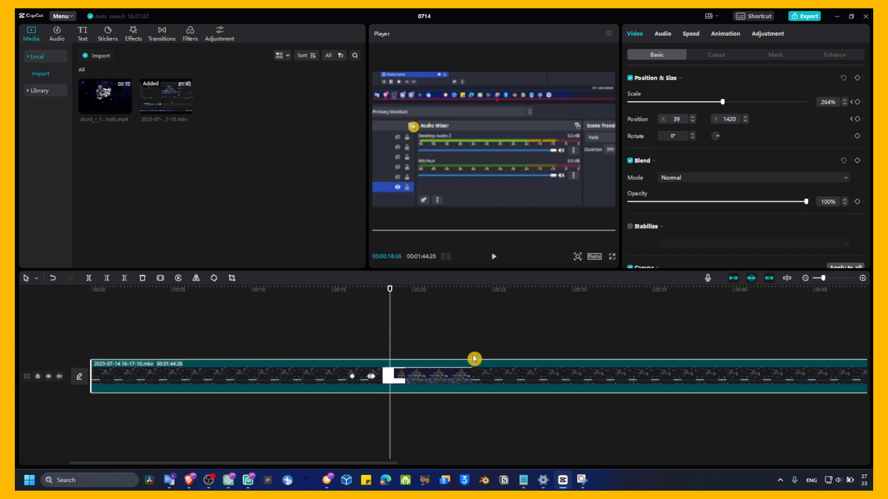
{"action": "left_click", "coordinate": [371, 381]}
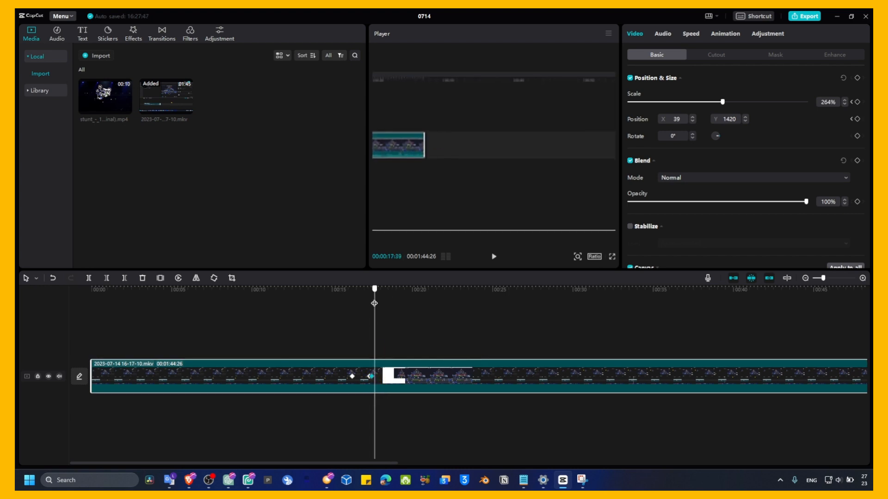
{"action": "left_click", "coordinate": [353, 308]}
{"action": "key", "text": "space"}
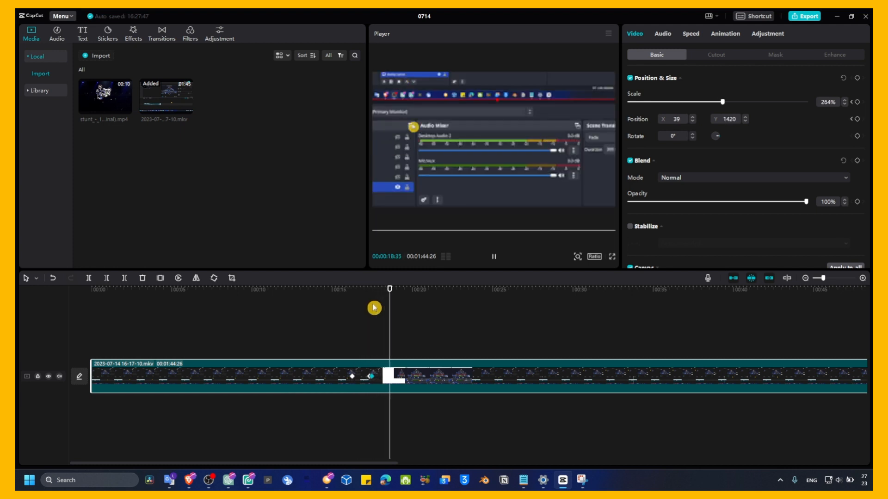
{"action": "key", "text": "space"}
{"action": "left_click", "coordinate": [394, 364]}
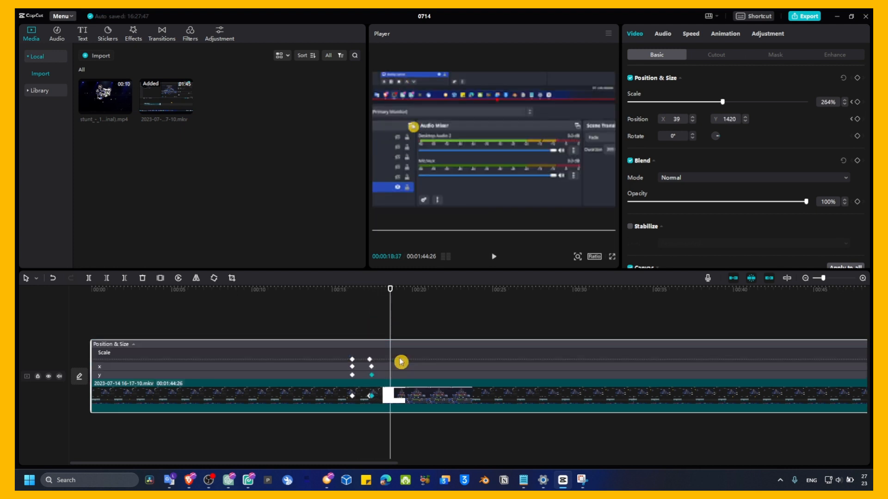
Move the zoomed-in keyframes later to about 00:00:20 and drag the starting keyframes close behind them.
{"action": "left_click_drag", "start_coordinate": [373, 359], "coordinate": [413, 353]}
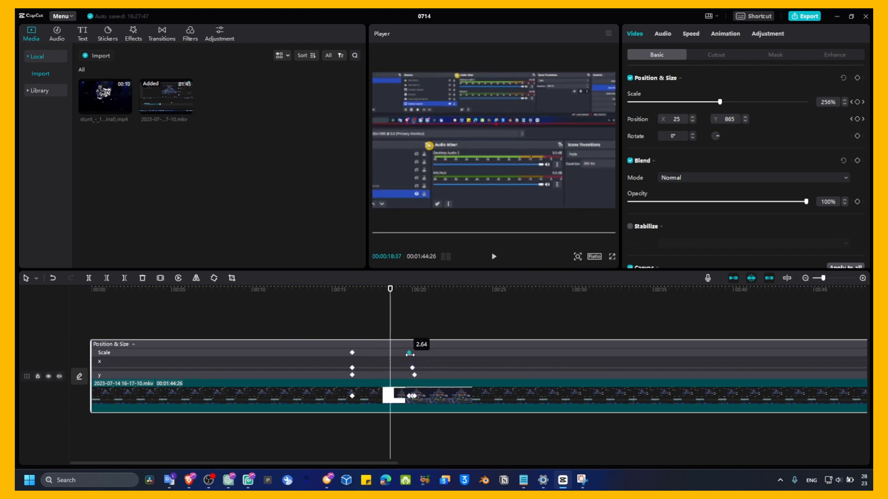
{"action": "left_click", "coordinate": [366, 357]}
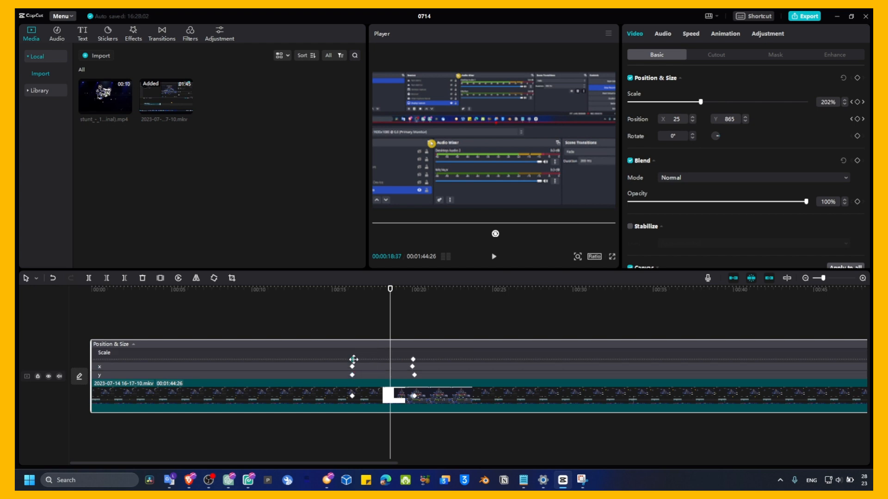
{"action": "left_click_drag", "start_coordinate": [353, 375], "coordinate": [366, 359]}
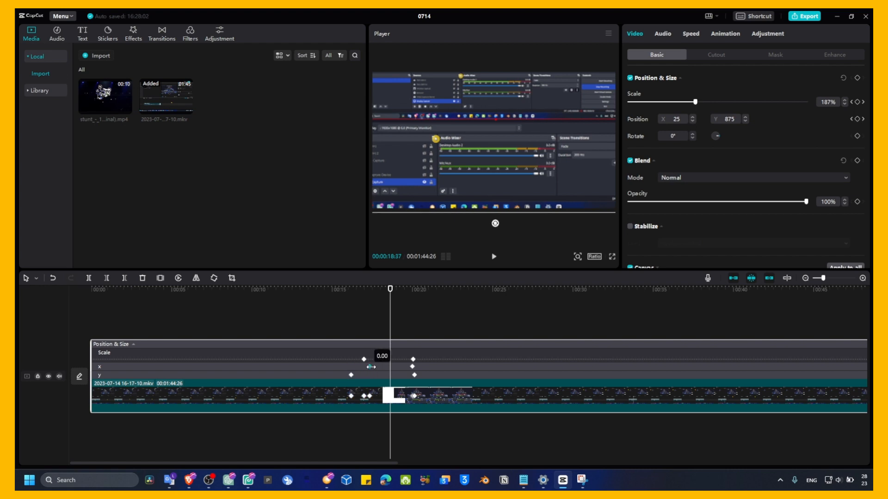
{"action": "left_click_drag", "start_coordinate": [352, 374], "coordinate": [382, 375]}
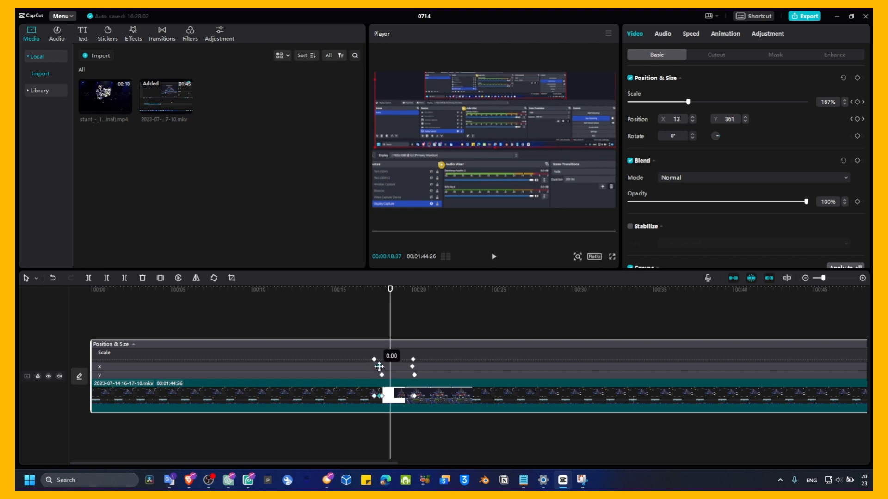
{"action": "mouse_move", "coordinate": [378, 367]}
{"action": "left_mouse_down"}
{"action": "mouse_move", "coordinate": [392, 369]}
{"action": "mouse_move", "coordinate": [388, 361]}
{"action": "mouse_move", "coordinate": [391, 377]}
{"action": "left_mouse_up"}
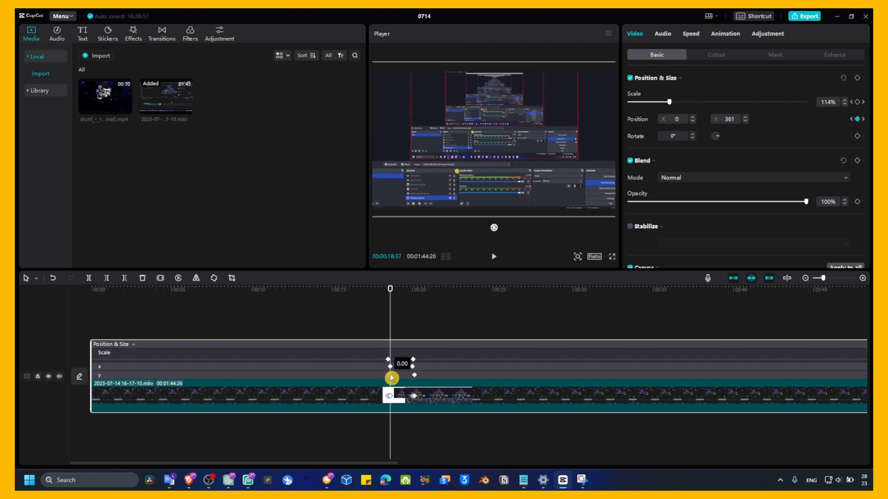
Play the clip from just before the keyframes to preview the revised zoom.
{"action": "left_click", "coordinate": [383, 304]}
{"action": "left_click", "coordinate": [374, 300]}
{"action": "key", "text": "space"}
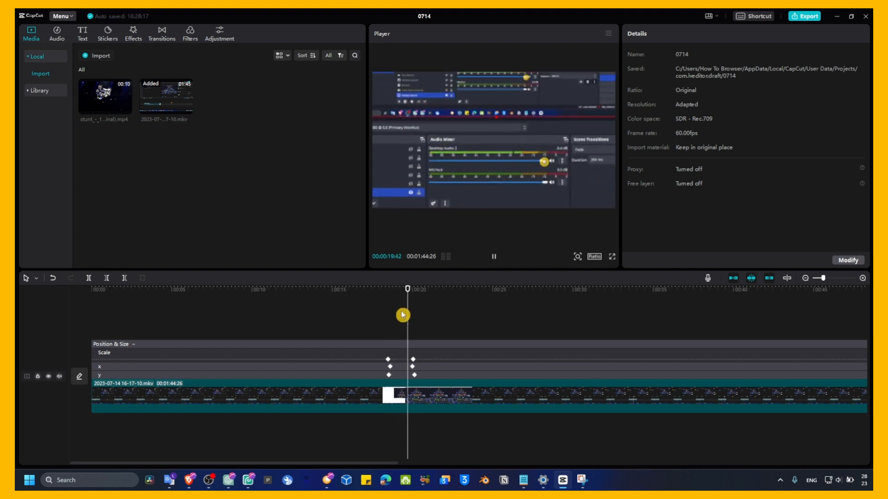
Expand the x position curve and reshape its transition between the two keyframes into a smooth ramp.
{"action": "key", "text": "space"}
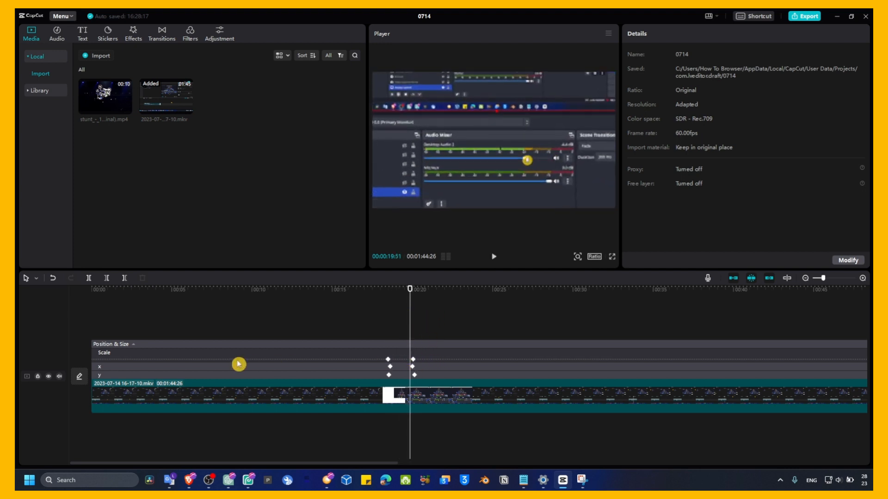
{"action": "scroll", "coordinate": [307, 360], "scroll_direction": "down", "scroll_amount": 3}
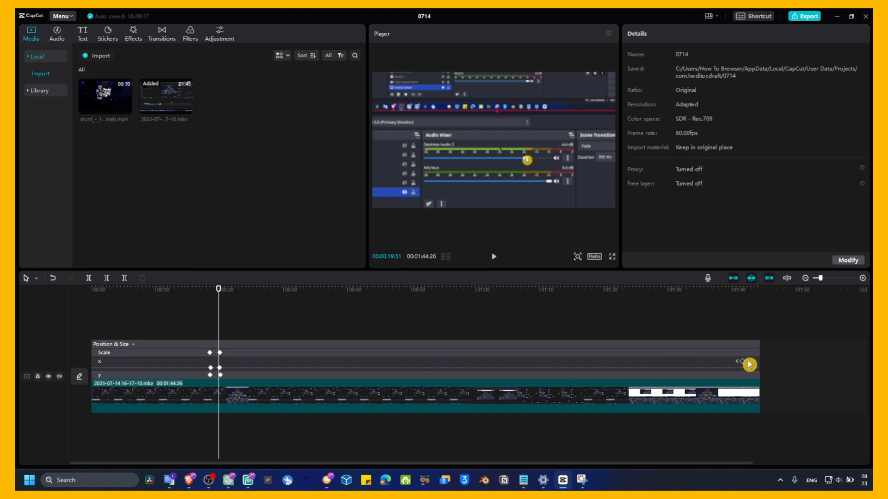
{"action": "left_click", "coordinate": [751, 363]}
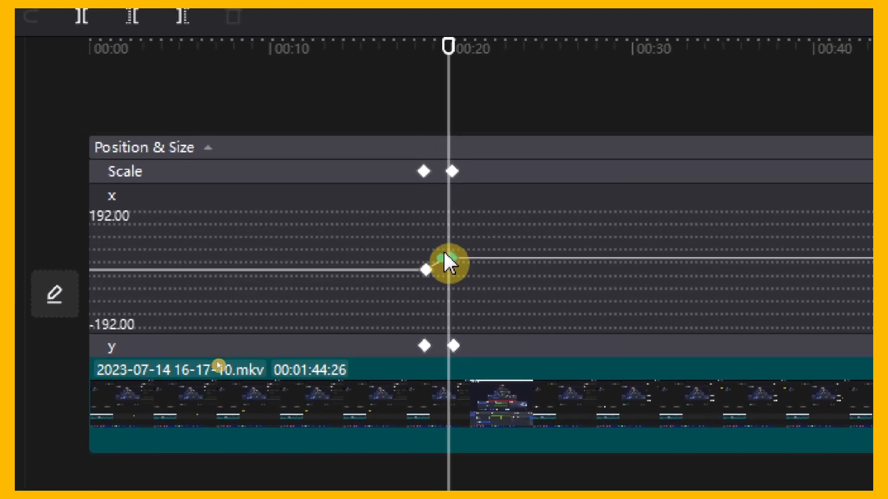
{"action": "left_click_drag", "start_coordinate": [219, 363], "coordinate": [216, 358]}
{"action": "left_click_drag", "start_coordinate": [445, 243], "coordinate": [444, 250]}
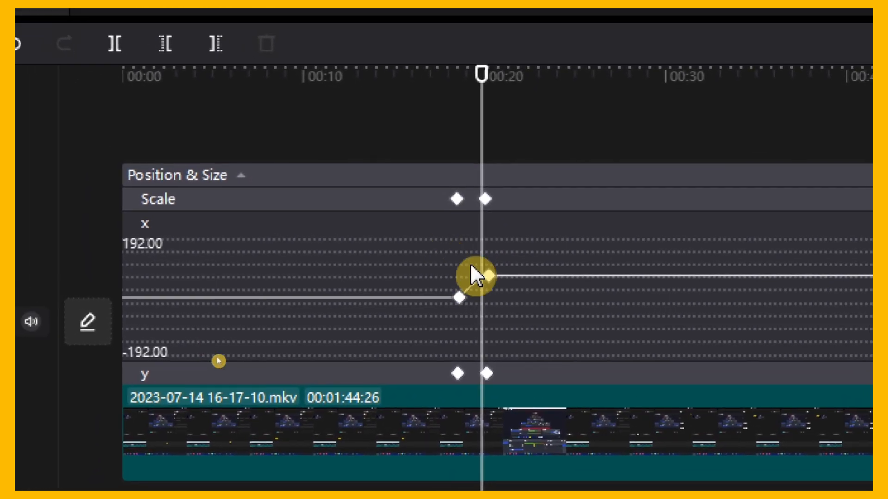
{"action": "left_click", "coordinate": [446, 252]}
{"action": "left_click_drag", "start_coordinate": [446, 252], "coordinate": [461, 235]}
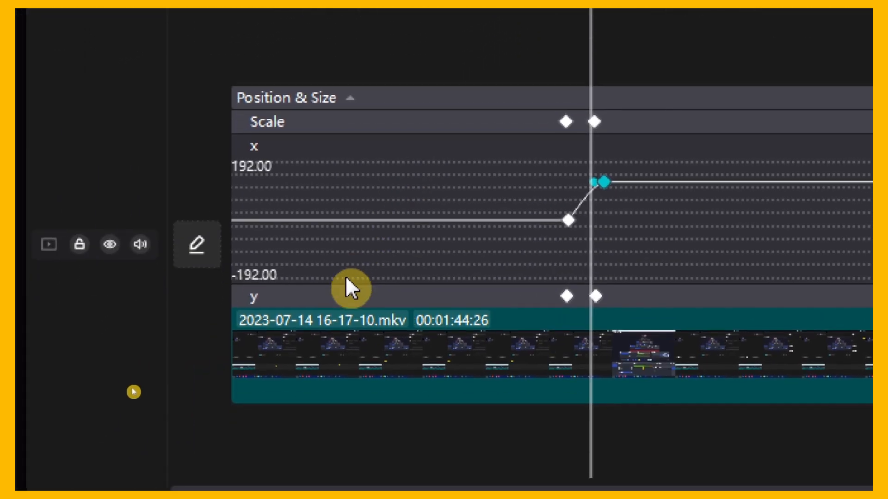
Expand the Scale curve and apply a free-curve easing to the zoom transition, adjusting its handles.
{"action": "left_click", "coordinate": [141, 350]}
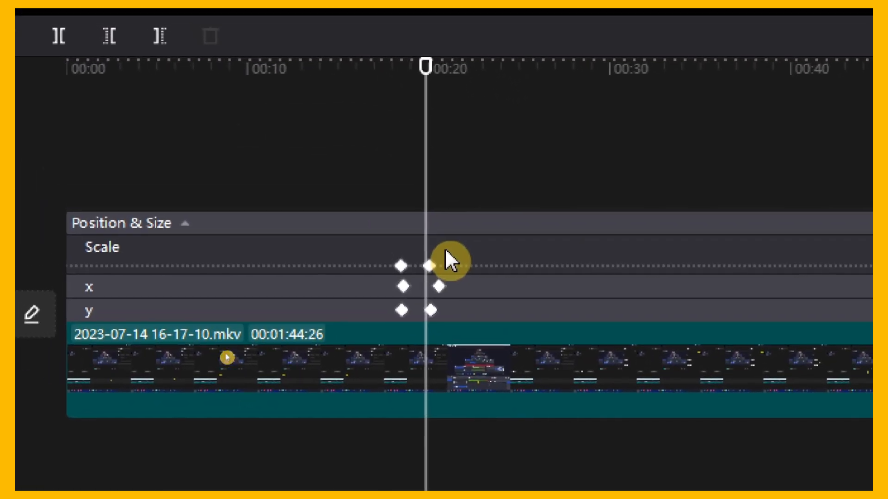
{"action": "left_click", "coordinate": [577, 187]}
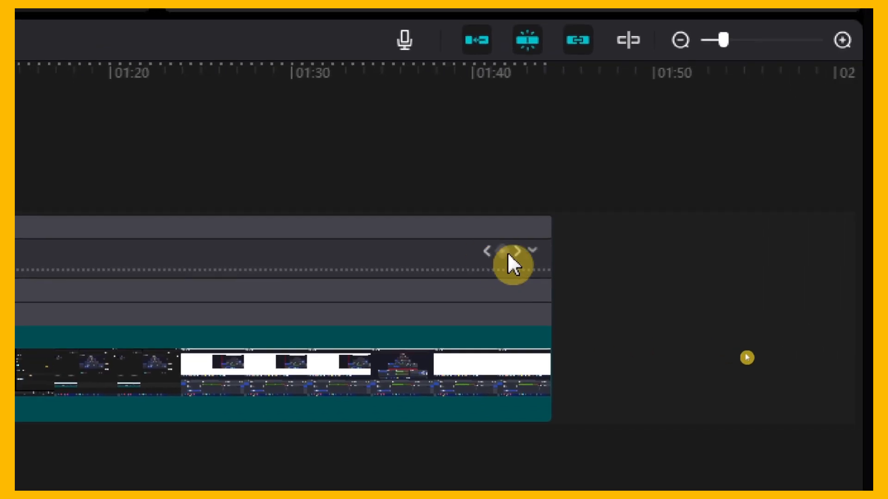
{"action": "left_click", "coordinate": [530, 250]}
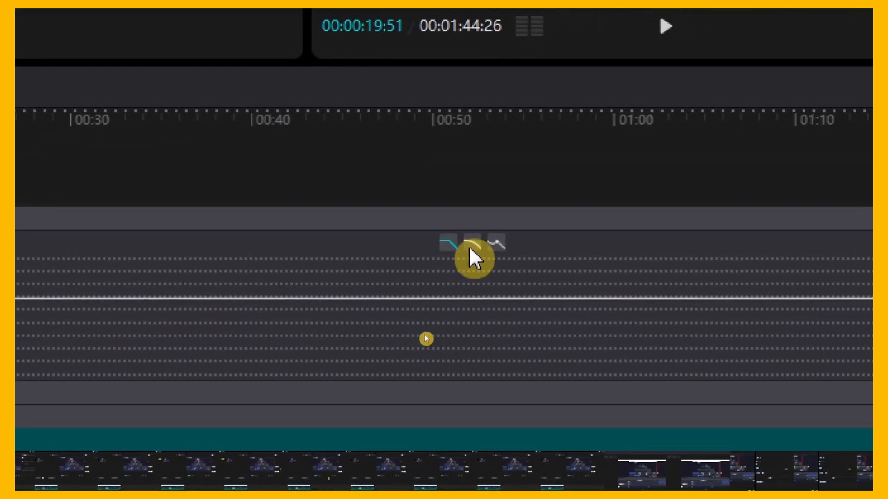
{"action": "left_click", "coordinate": [447, 250]}
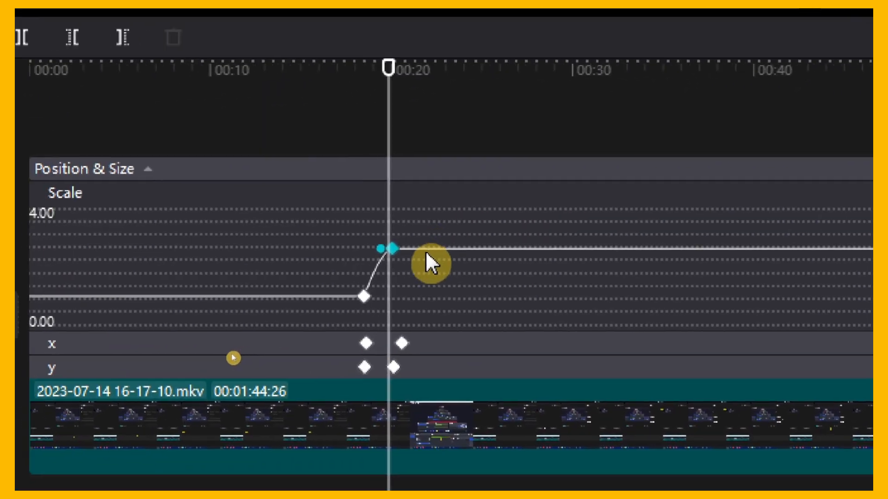
{"action": "left_click_drag", "start_coordinate": [380, 249], "coordinate": [367, 219]}
{"action": "left_click_drag", "start_coordinate": [434, 259], "coordinate": [427, 327]}
{"action": "left_click_drag", "start_coordinate": [464, 267], "coordinate": [586, 301]}
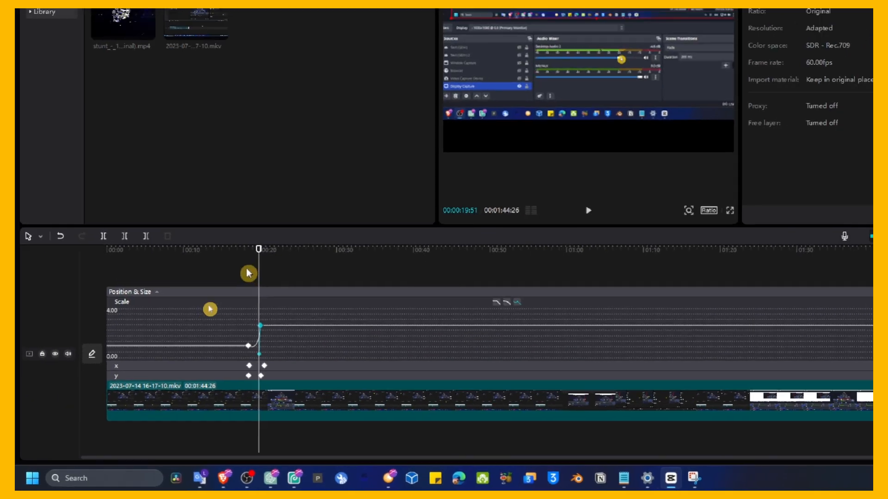
Play the clip to preview the eased zoom transition.
{"action": "left_click", "coordinate": [427, 204]}
{"action": "left_click_drag", "start_coordinate": [427, 202], "coordinate": [421, 202]}
{"action": "key", "text": "space"}
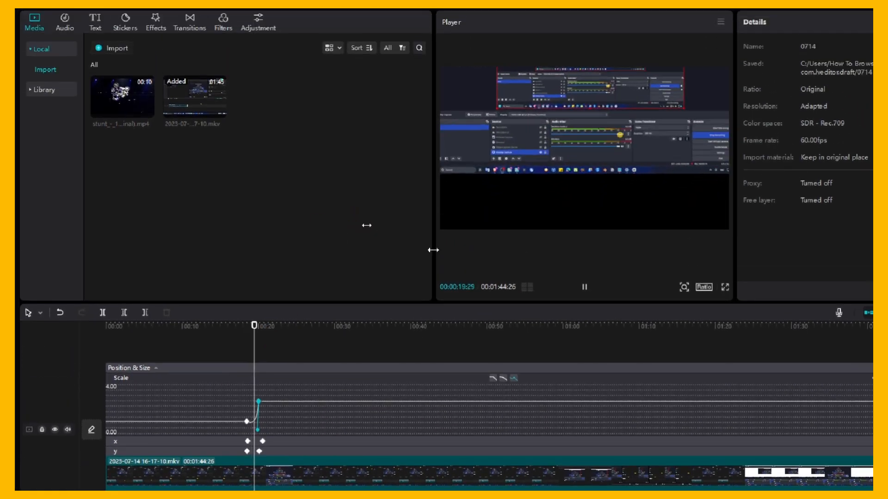
{"action": "key", "text": "space"}
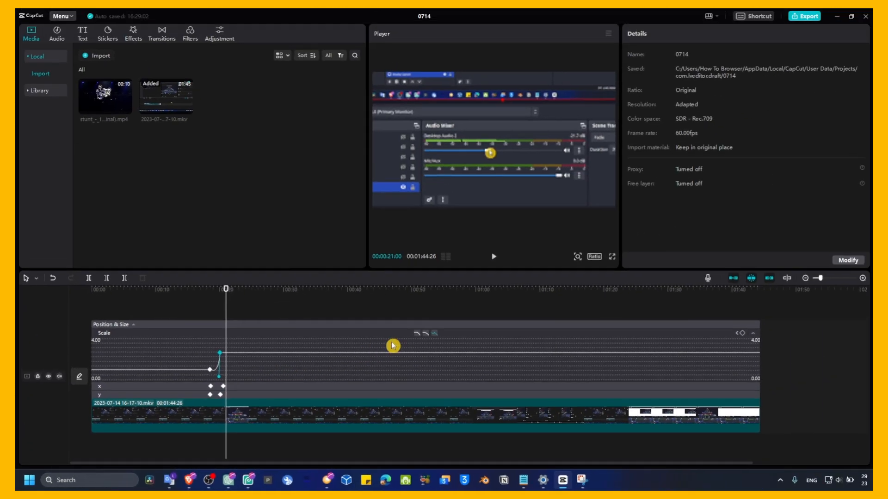
Add a Scale keyframe at about 00:00:21, then at about 00:00:22 zoom back out to 100% scale at position 0, 46.
{"action": "left_click_drag", "start_coordinate": [280, 293], "coordinate": [233, 303]}
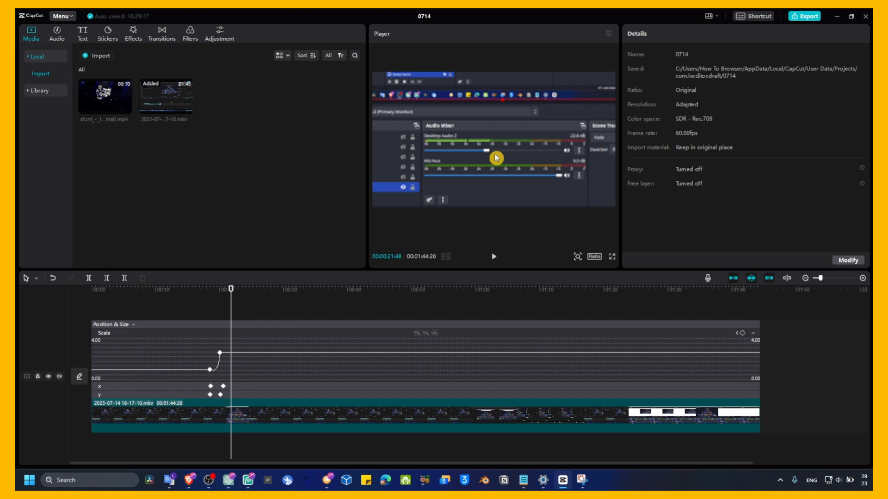
{"action": "left_click", "coordinate": [310, 343]}
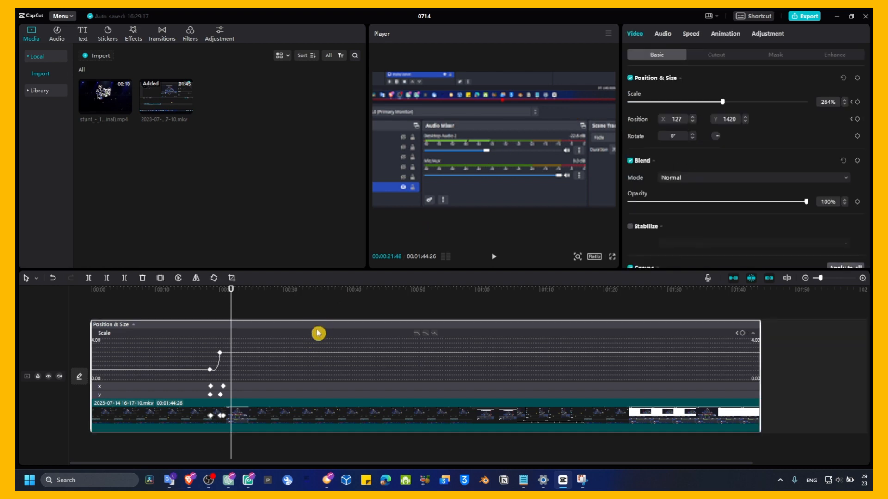
{"action": "left_click", "coordinate": [857, 102]}
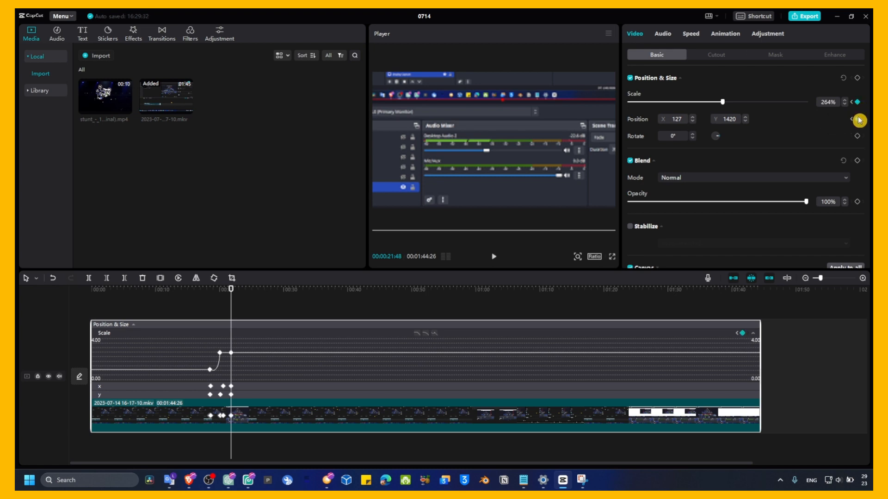
{"action": "left_click_drag", "start_coordinate": [232, 292], "coordinate": [236, 290]}
{"action": "left_click_drag", "start_coordinate": [721, 102], "coordinate": [659, 120]}
{"action": "left_click_drag", "start_coordinate": [511, 162], "coordinate": [511, 172]}
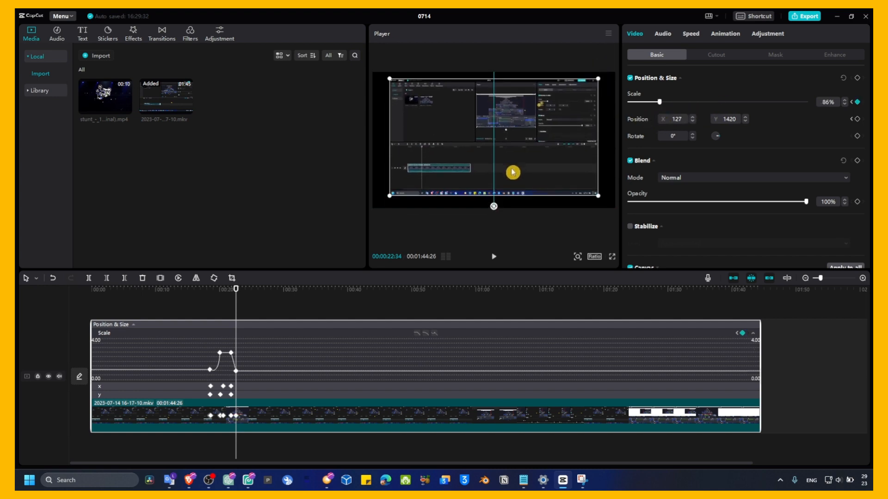
{"action": "left_click_drag", "start_coordinate": [603, 199], "coordinate": [616, 204]}
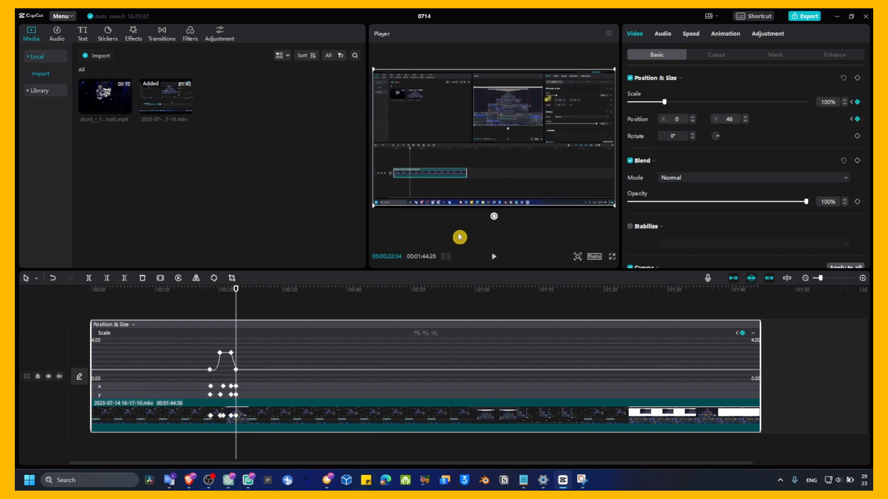
Play from before the keyframes to preview the zoom in and out, then switch to OBS.
{"action": "left_click_drag", "start_coordinate": [237, 290], "coordinate": [213, 295]}
{"action": "key", "text": "space"}
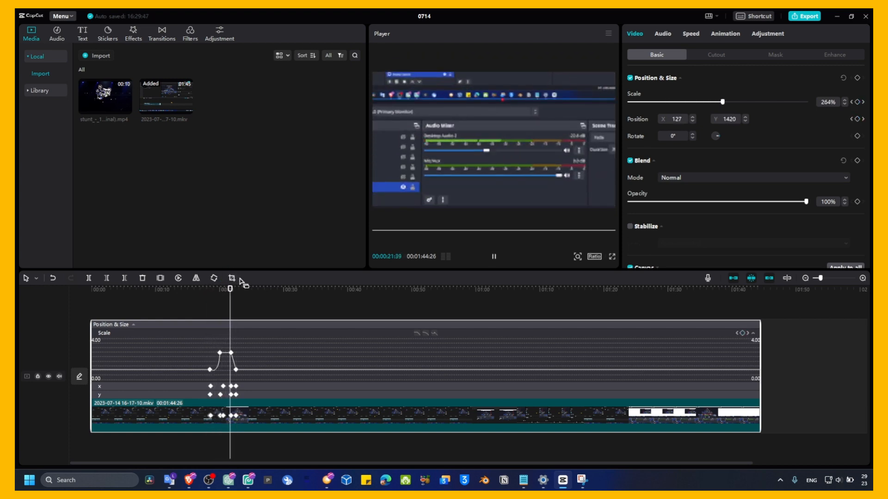
{"action": "key", "text": "space"}
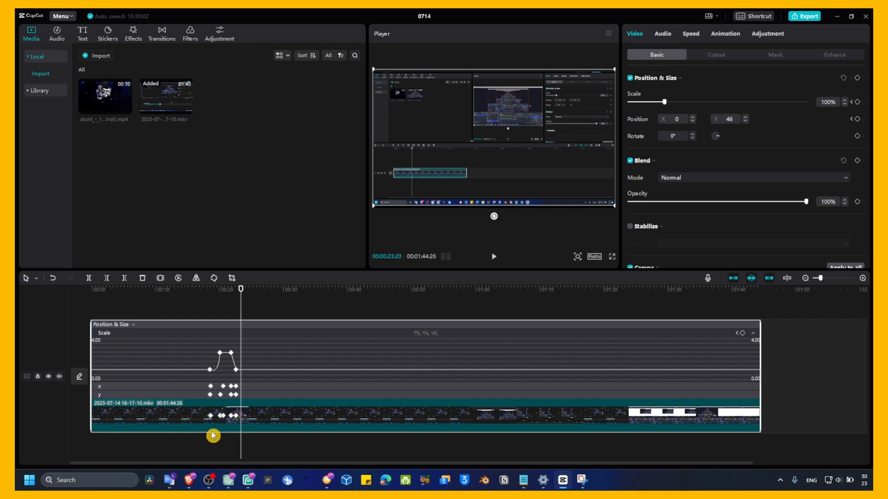
{"action": "left_click", "coordinate": [213, 476]}
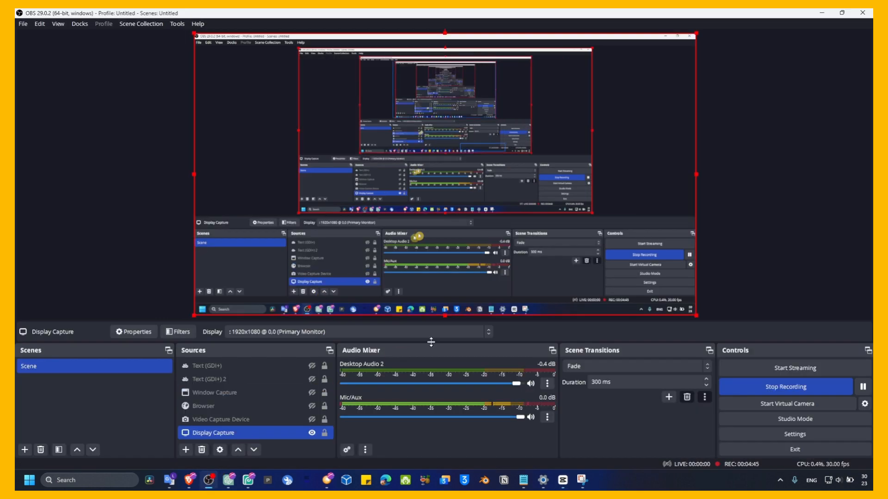